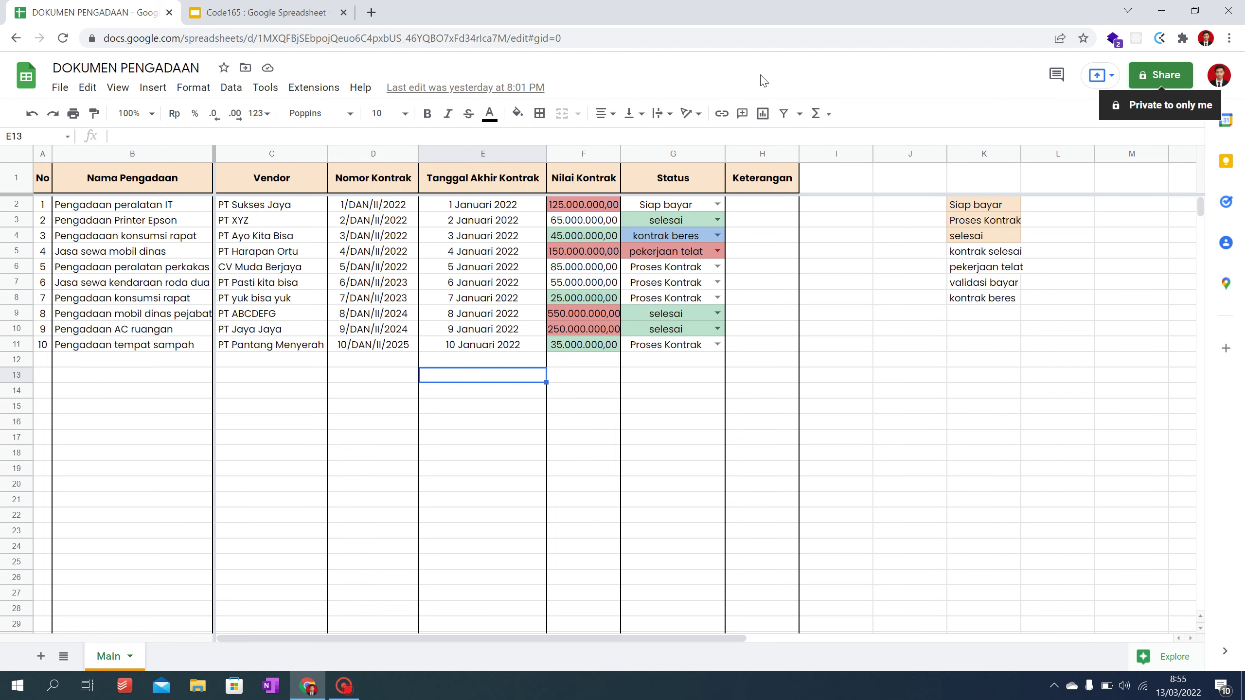
Step: Copy the spreadsheet's URL and load it in a new incognito window
left_click(520, 42)
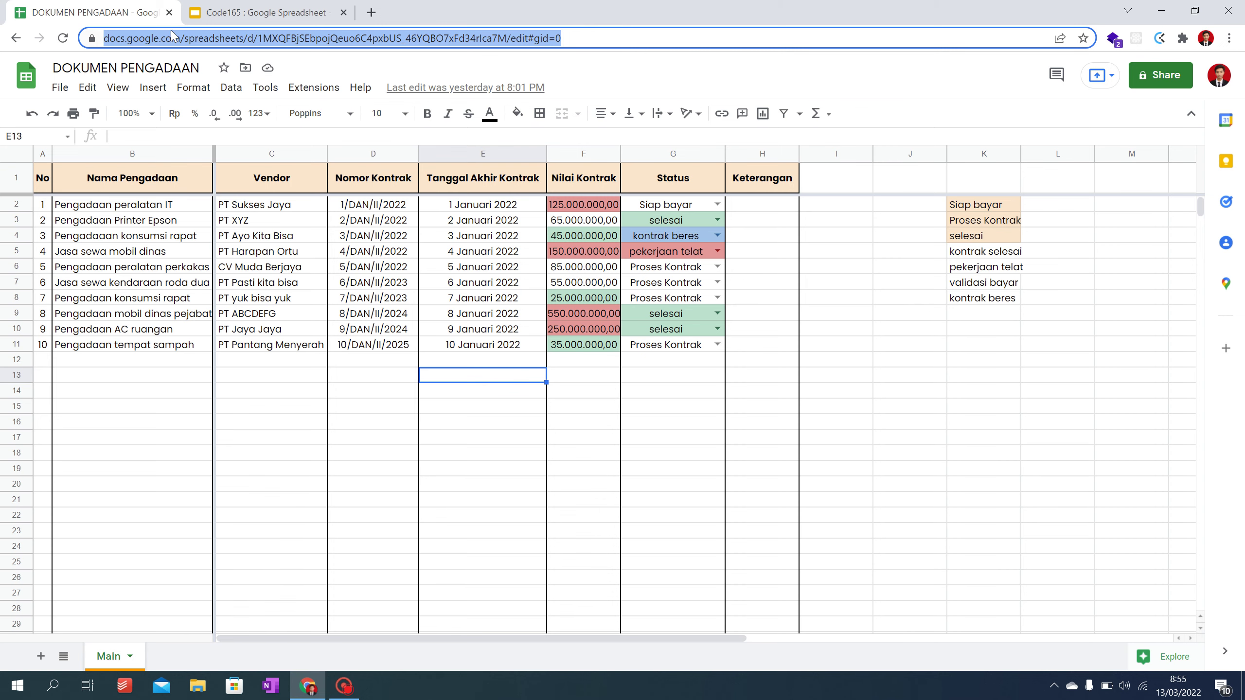
key("alt+Tab")
key("alt+Tab")
left_click(1229, 38)
left_click(1138, 93)
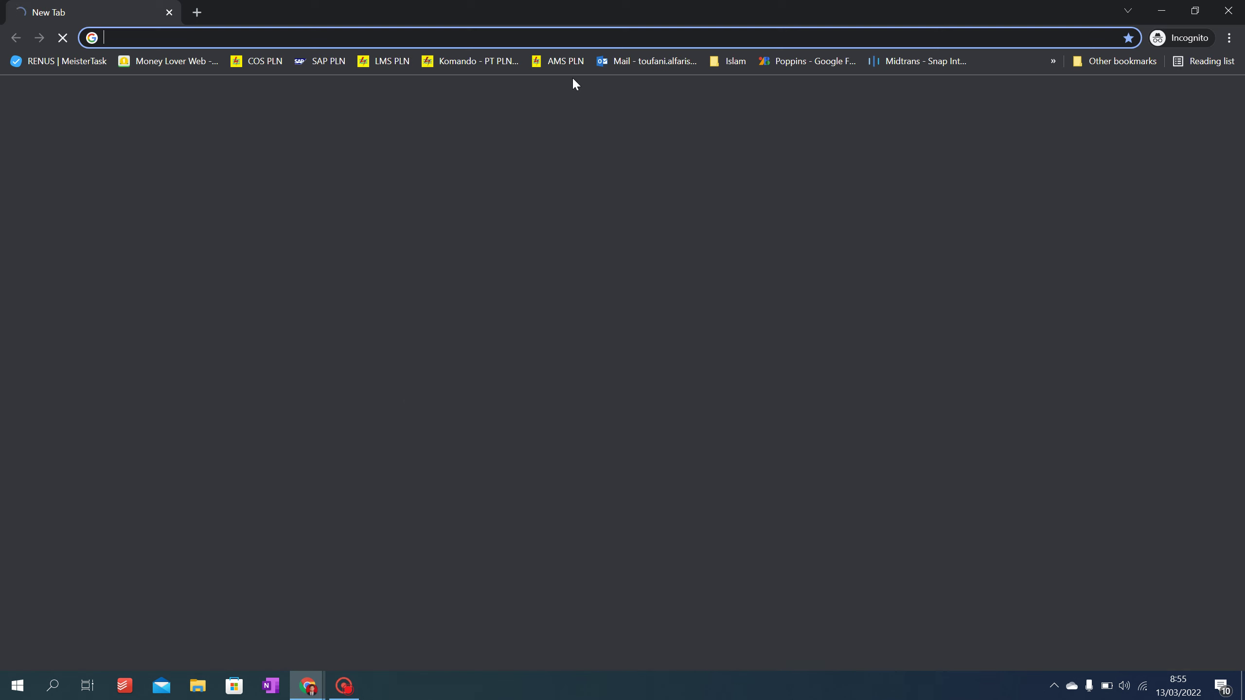
key("Return")
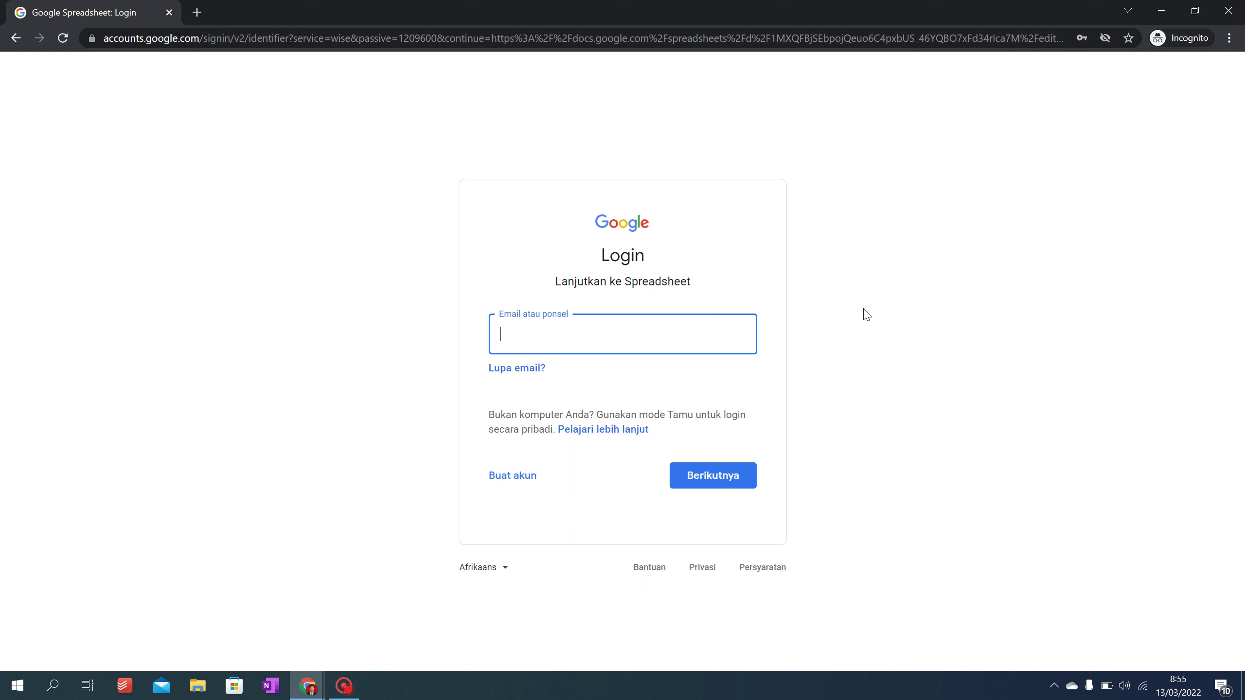
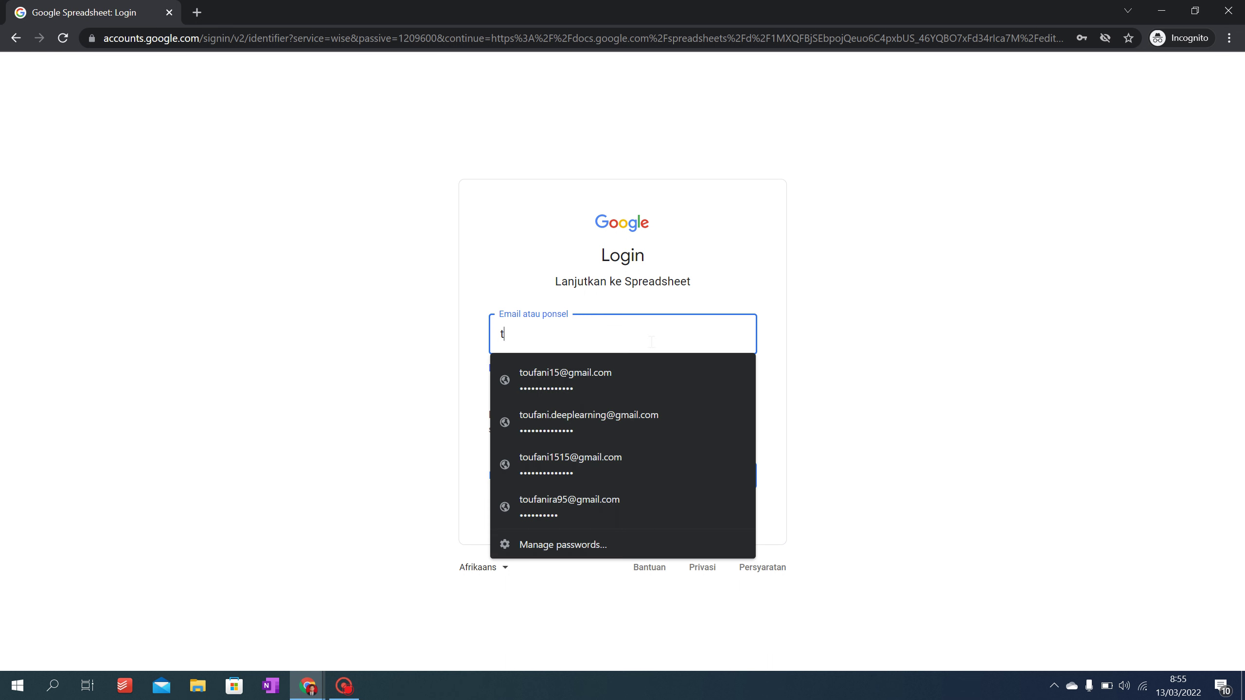
Step: Sign in with the second Google account to reach the 'You need access' page
left_click(601, 457)
left_click(727, 480)
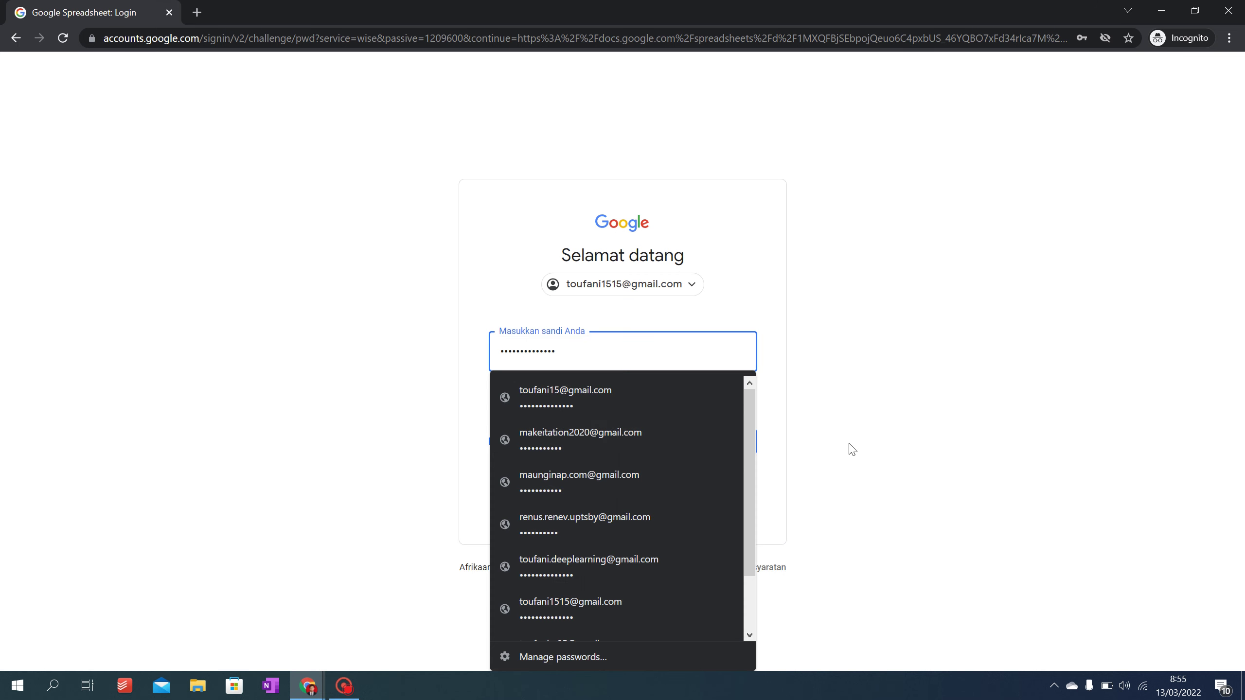
left_click(850, 448)
left_click(746, 440)
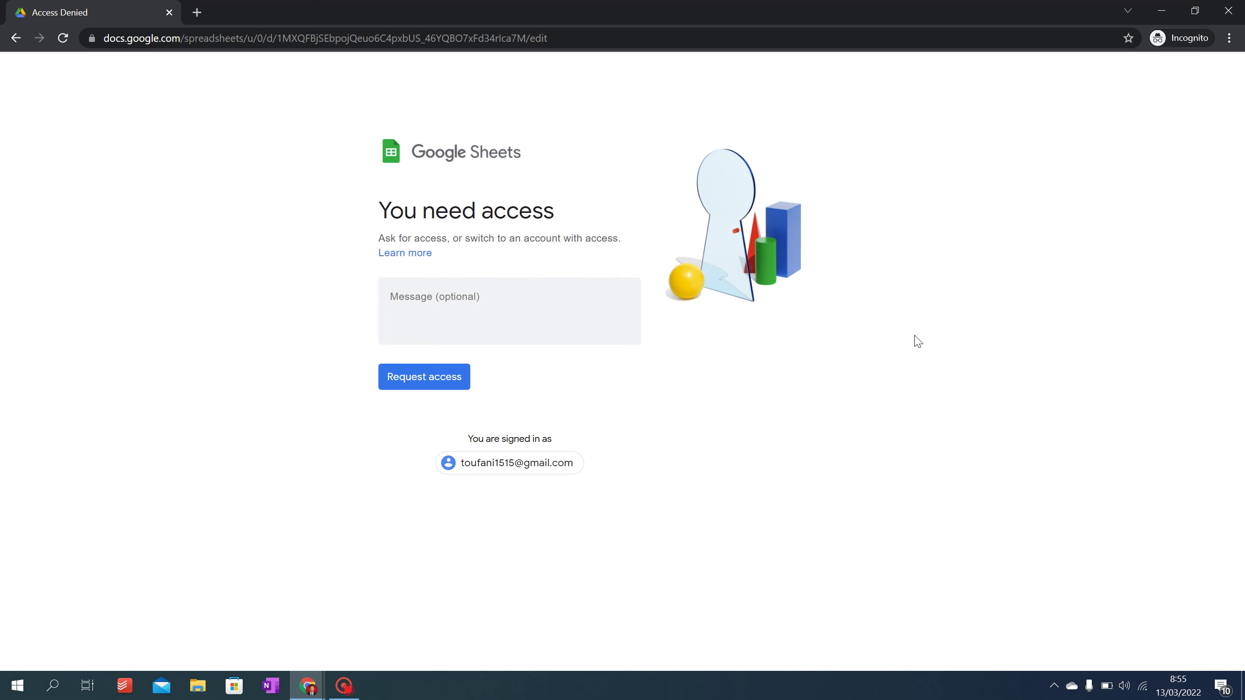
Step: Send an access request for the spreadsheet from the 'You need access' page
left_click(439, 379)
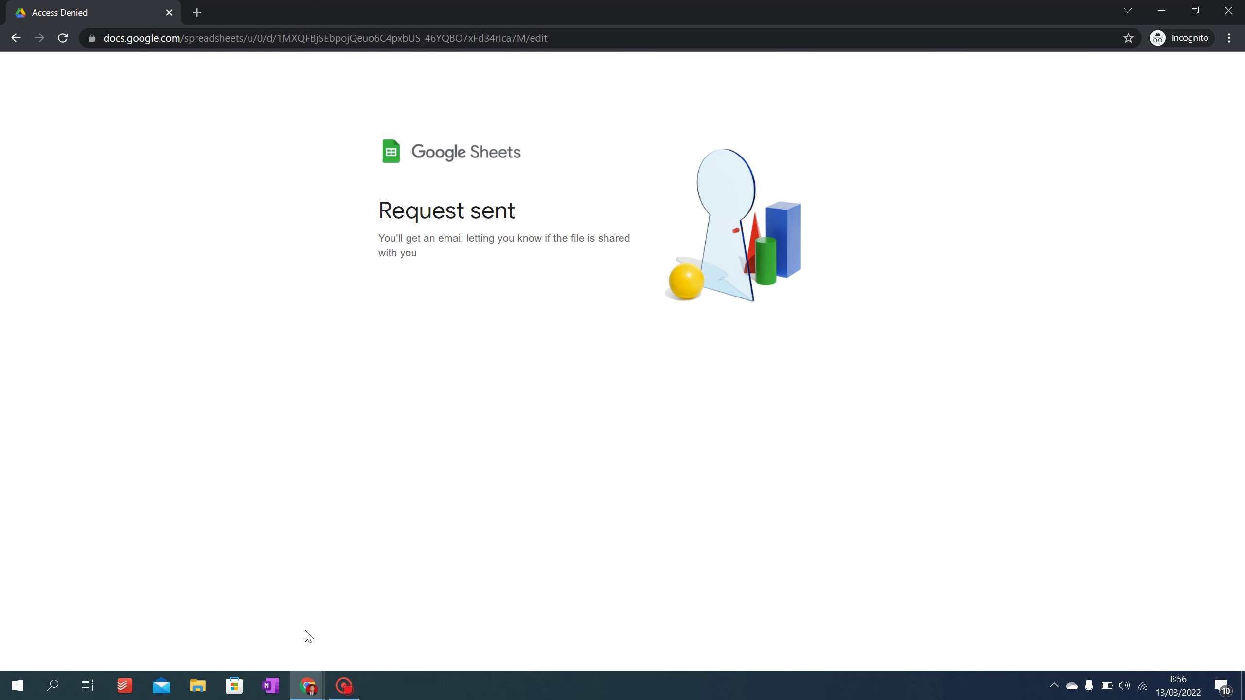
Step: In the owner's DOKUMEN PENGADAAN window, add the second account as a Share recipient
mouse_move(302, 699)
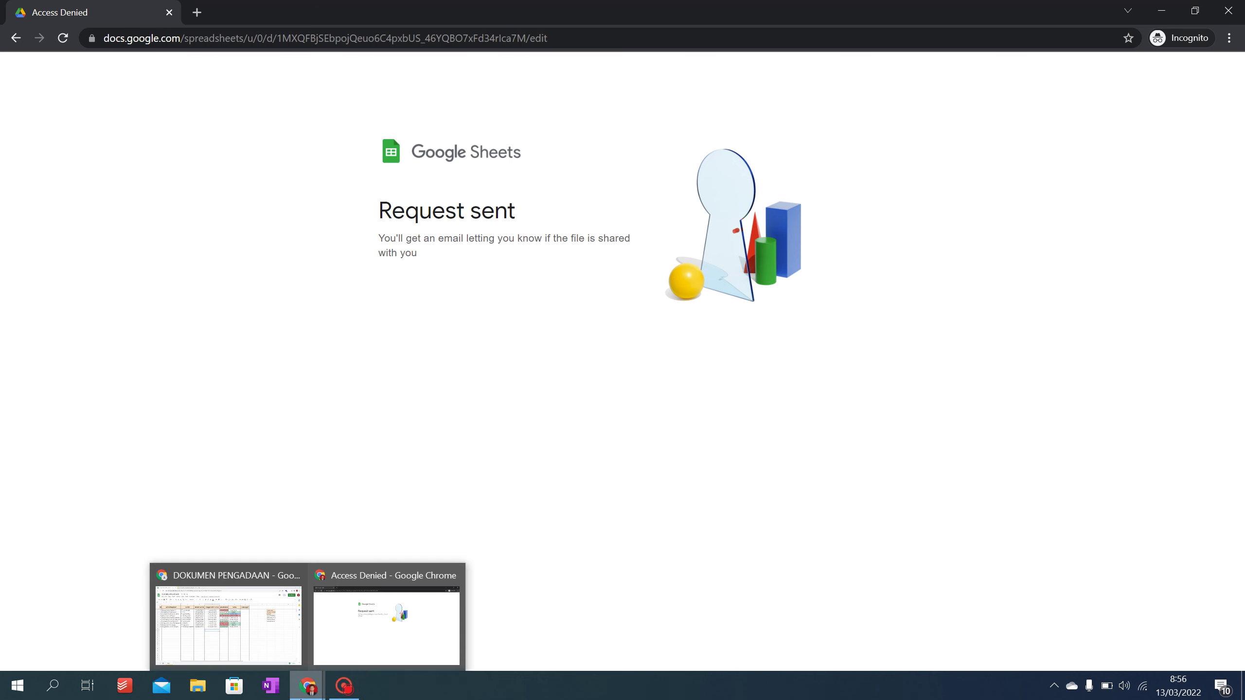
left_click(232, 649)
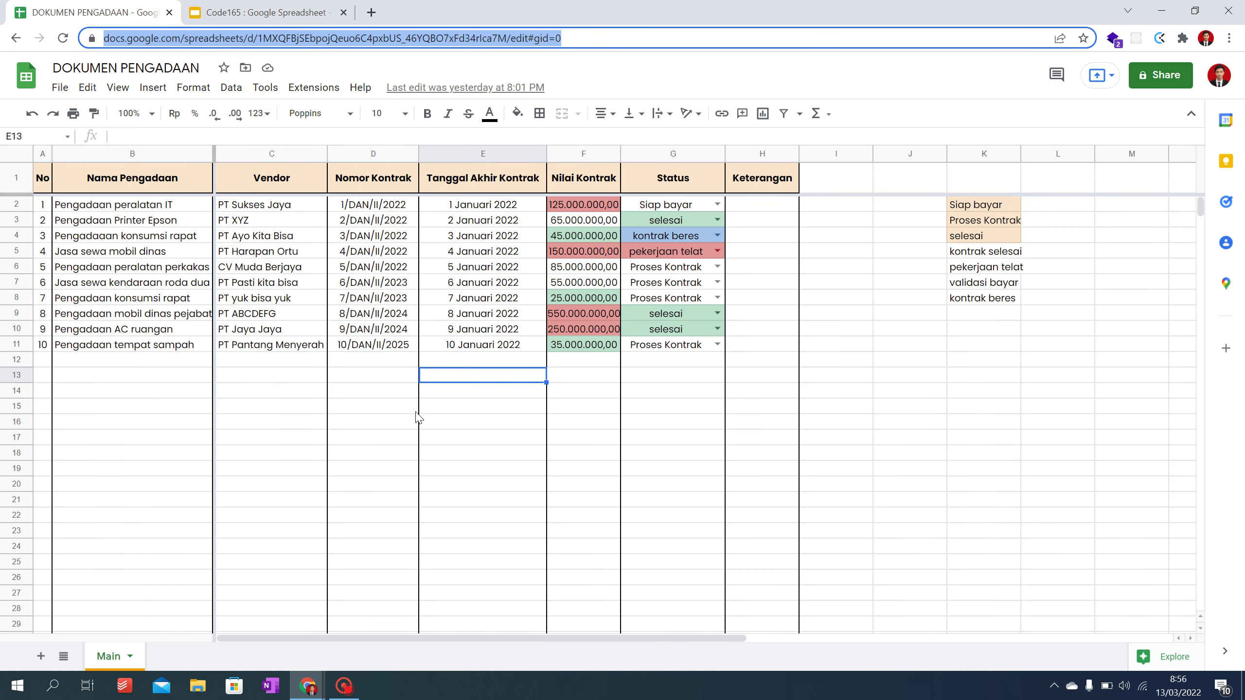
left_click(1172, 87)
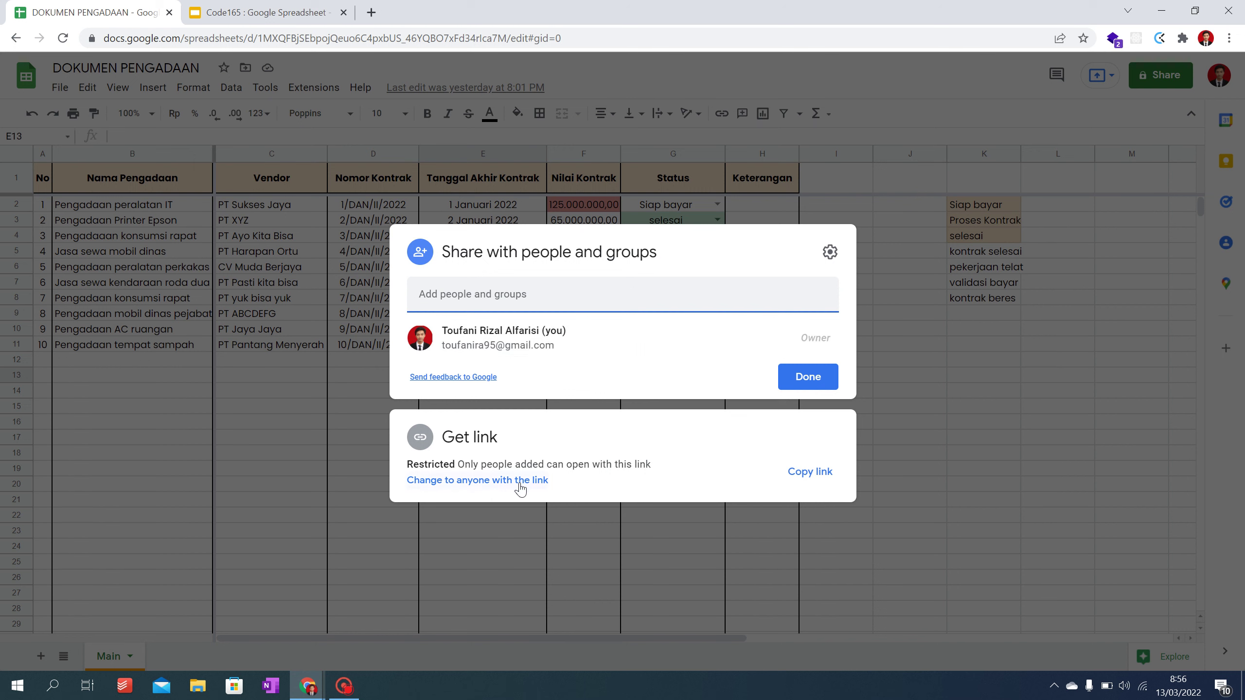
left_click(500, 291)
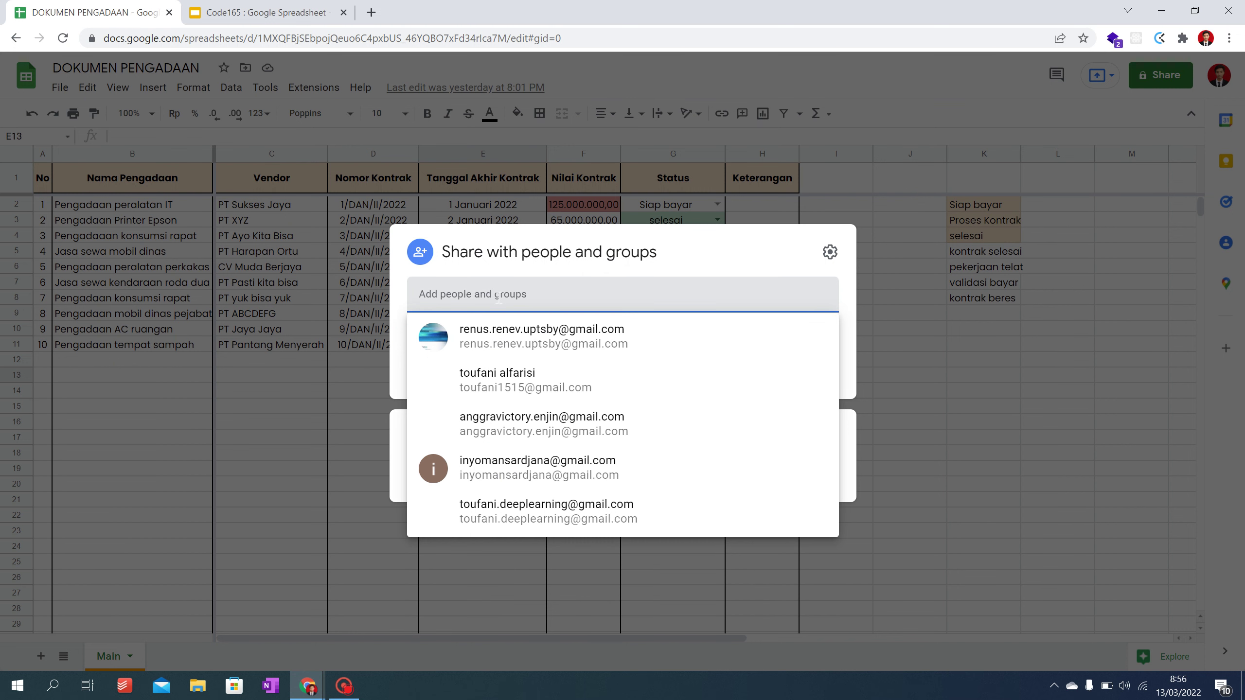
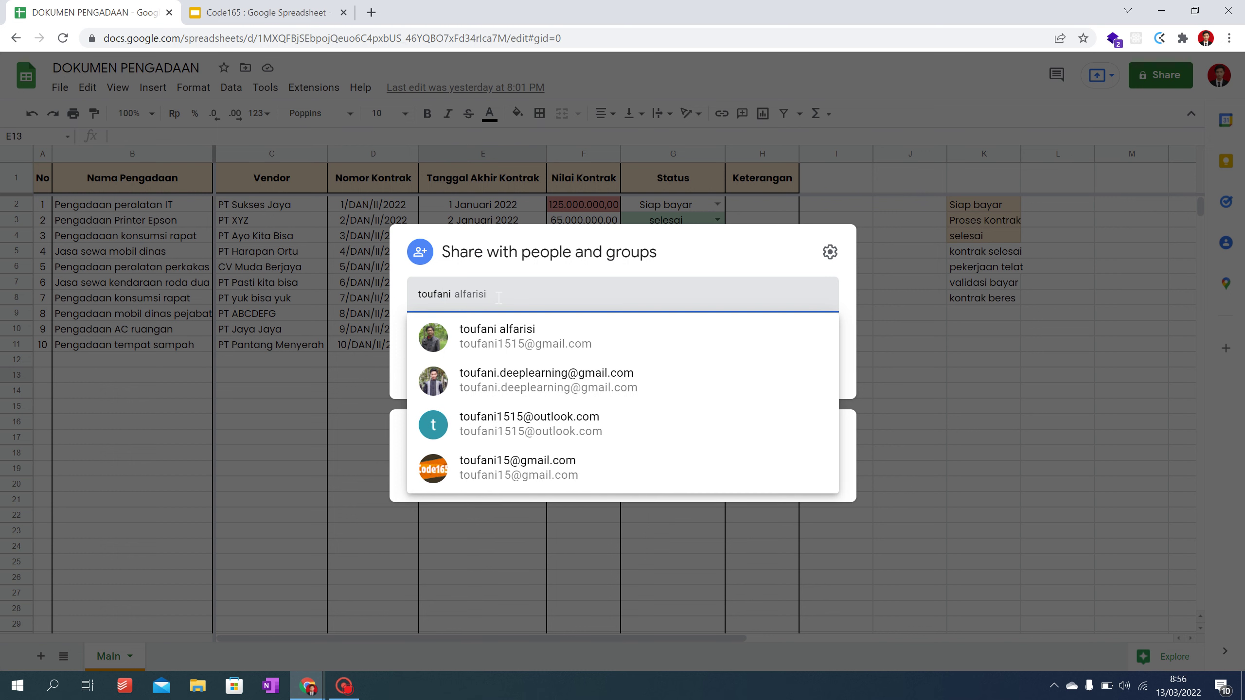
key("ctrl+a")
key("BackSpace")
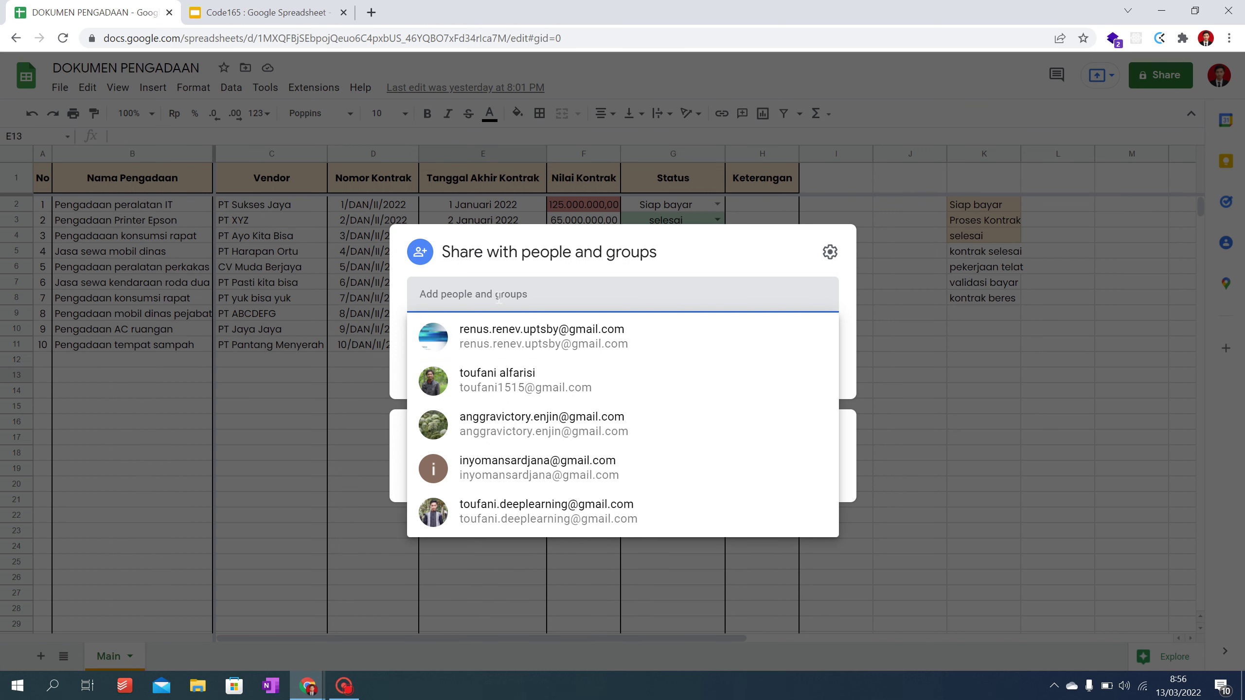
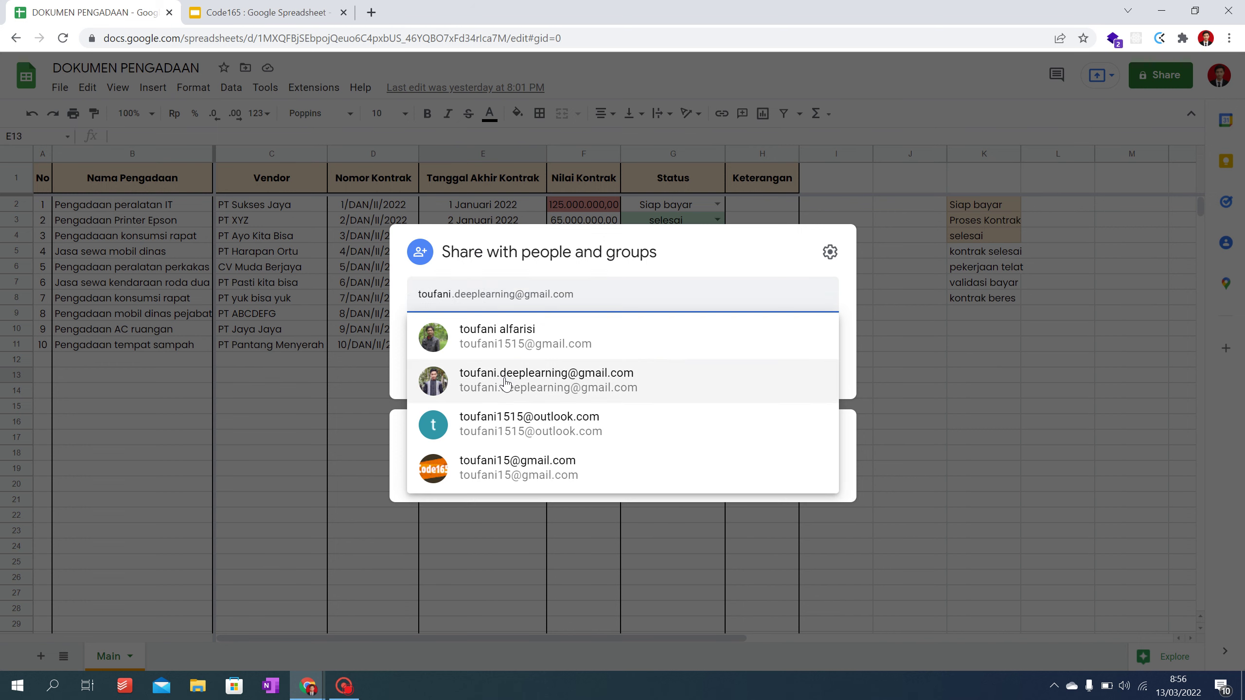
left_click(505, 377)
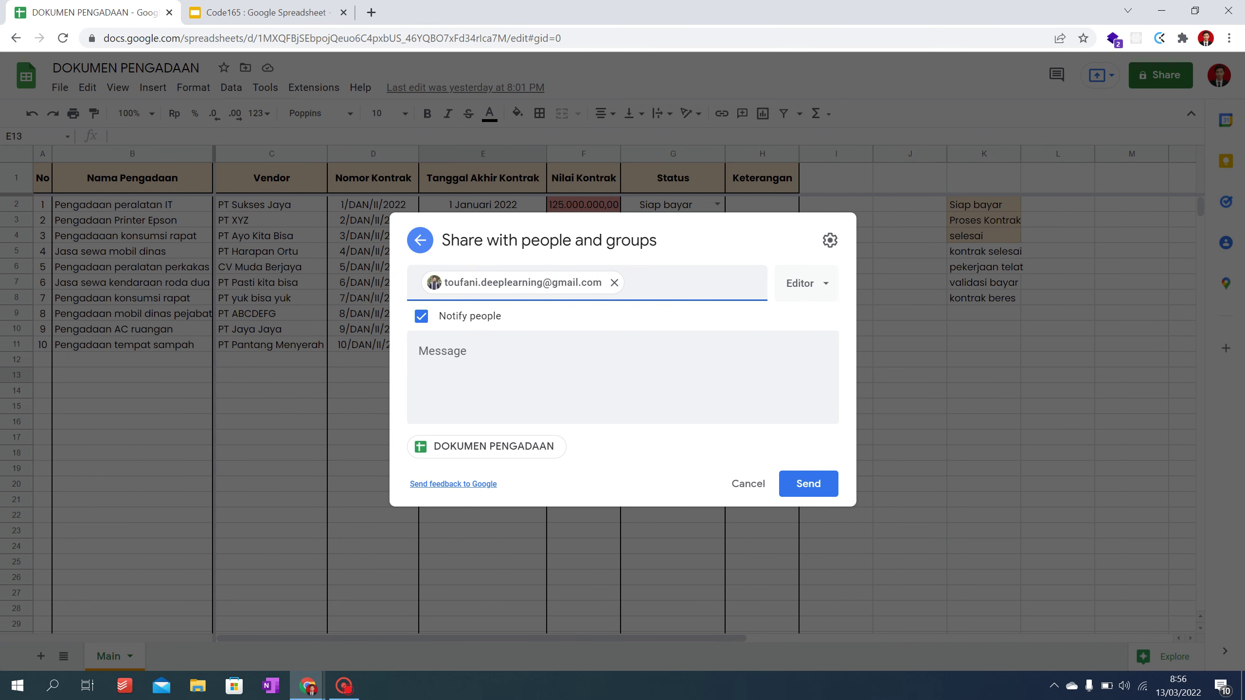
Step: Keep the recipient's role as Editor and send the invitation
left_click(829, 284)
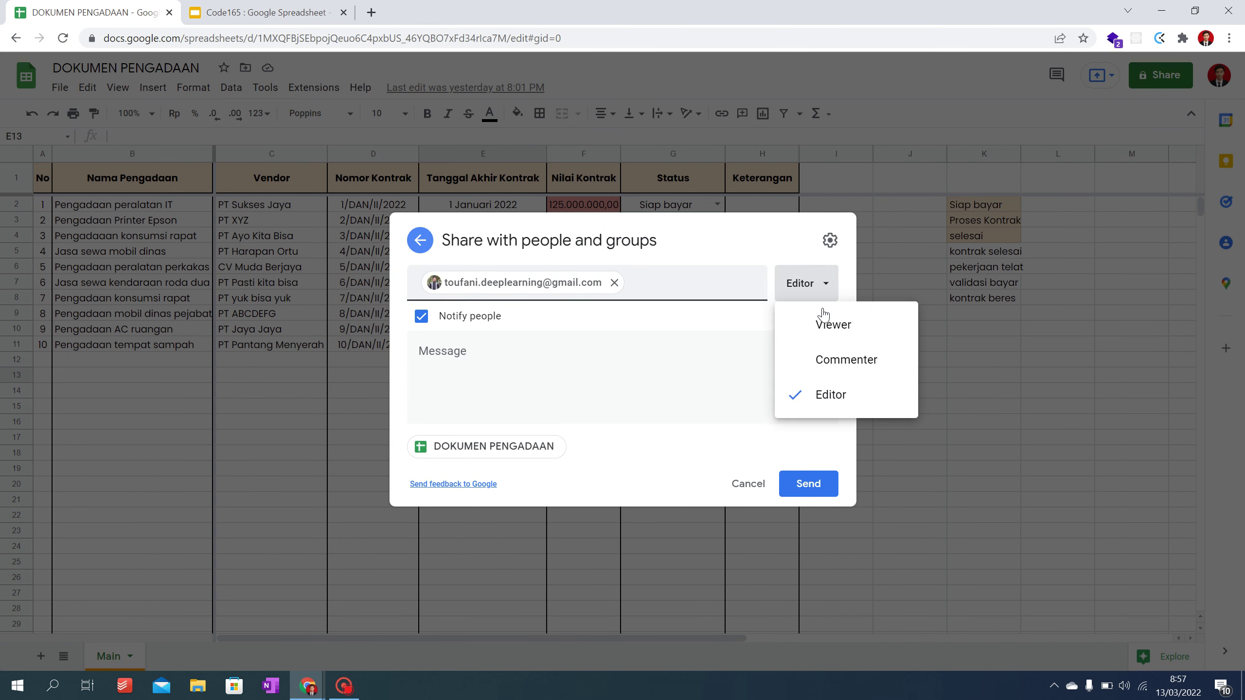
left_click(832, 399)
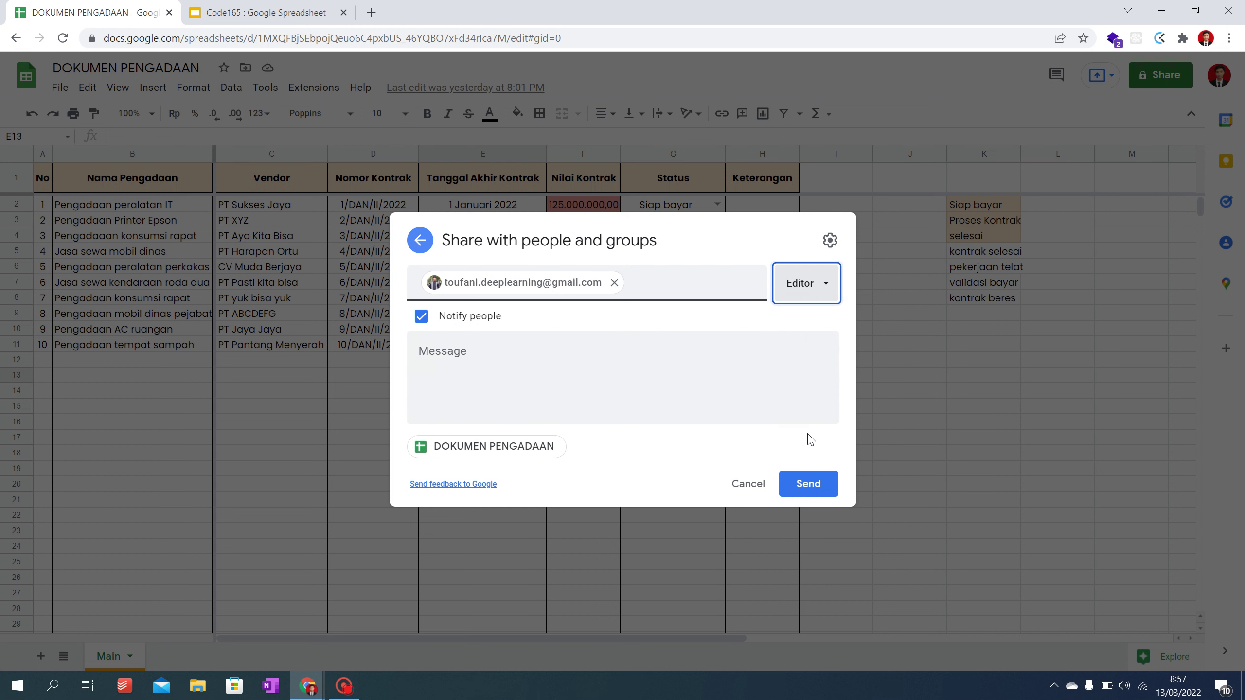
left_click(817, 492)
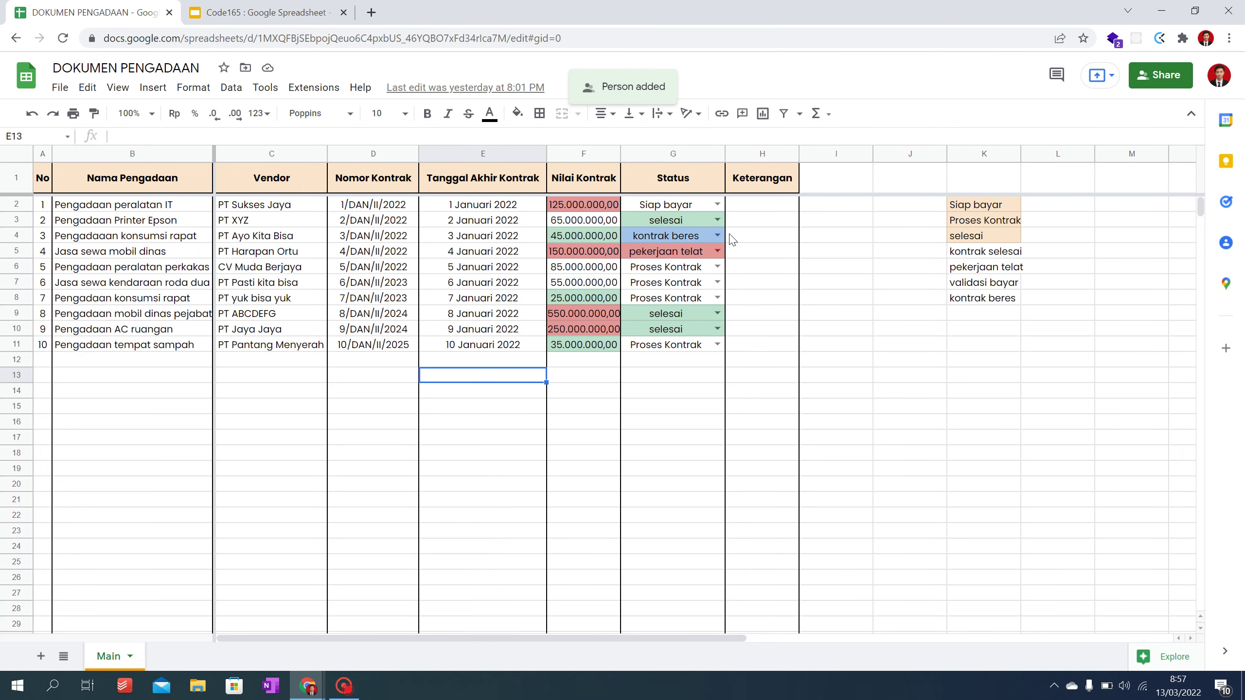
Step: Change the sheet's general access to 'Anyone with the link'
left_click(1169, 84)
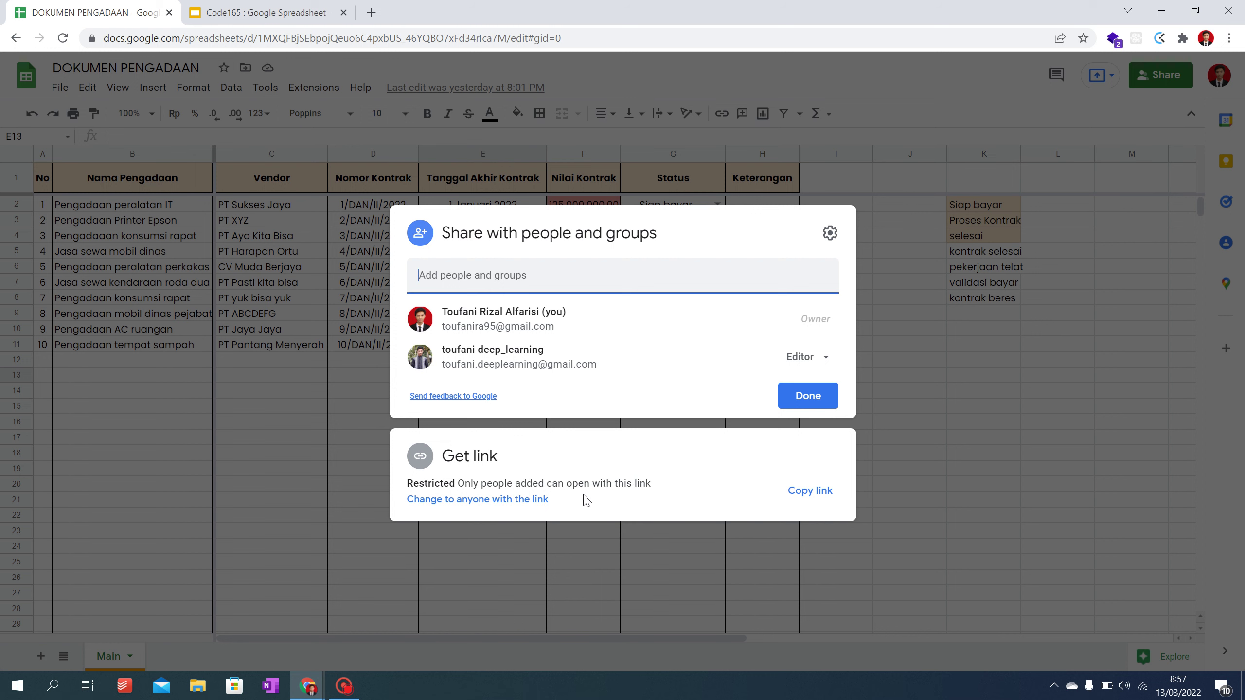
left_click(483, 499)
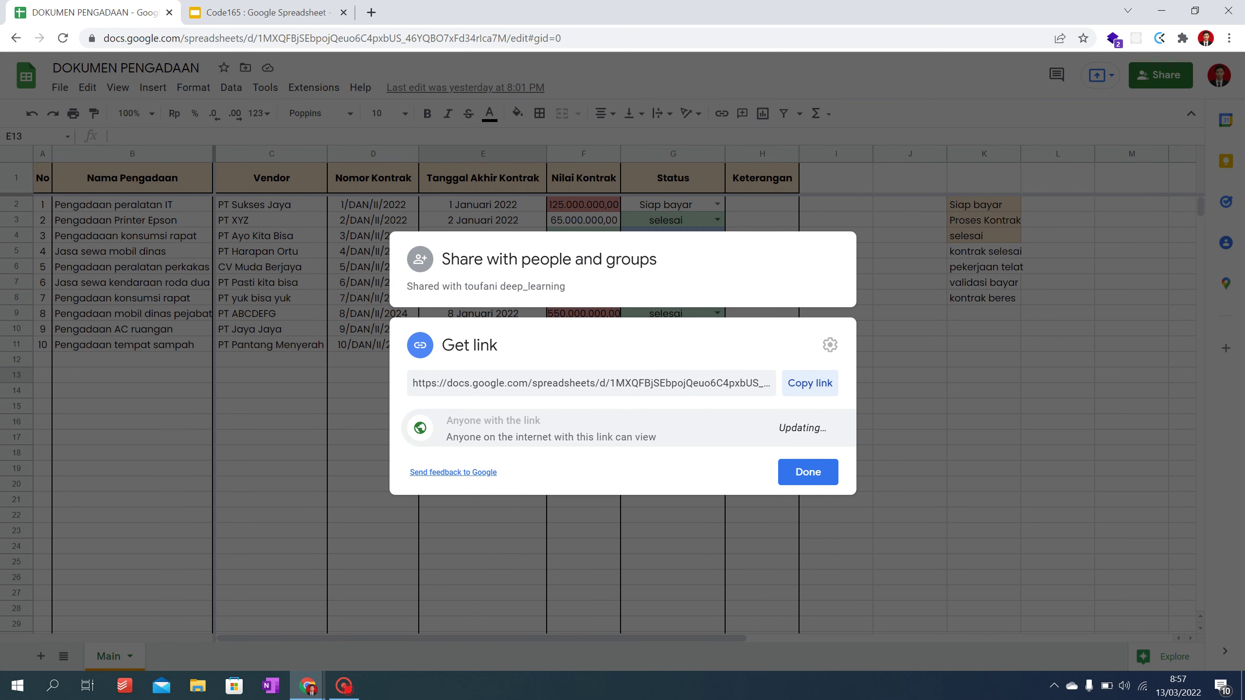
left_click(521, 423)
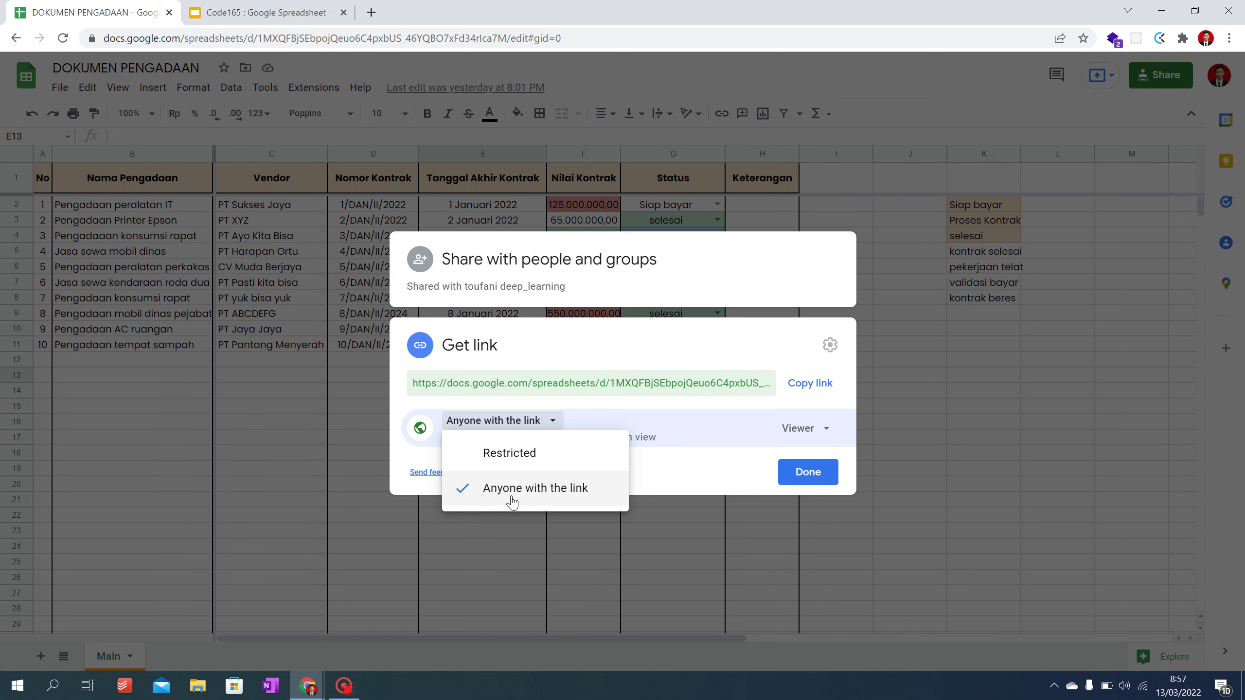
left_click(511, 500)
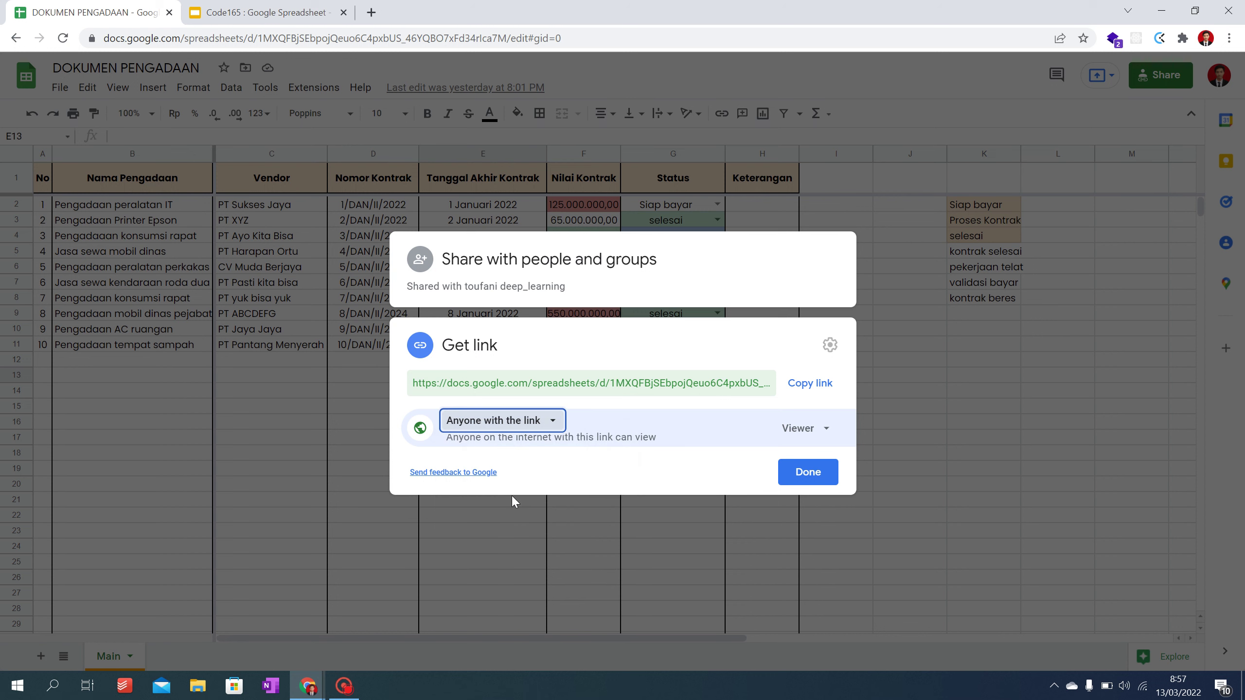
Step: Give link visitors the Editor role, copy the link, and close sharing settings
left_click(813, 439)
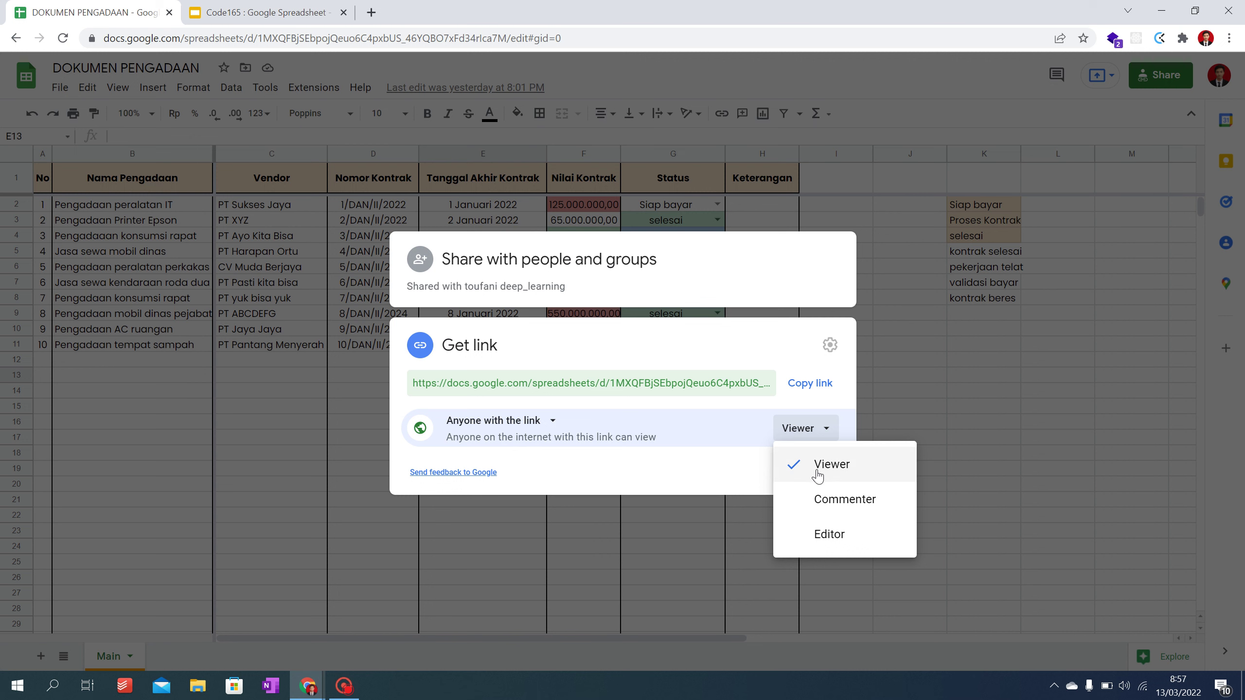
left_click(814, 535)
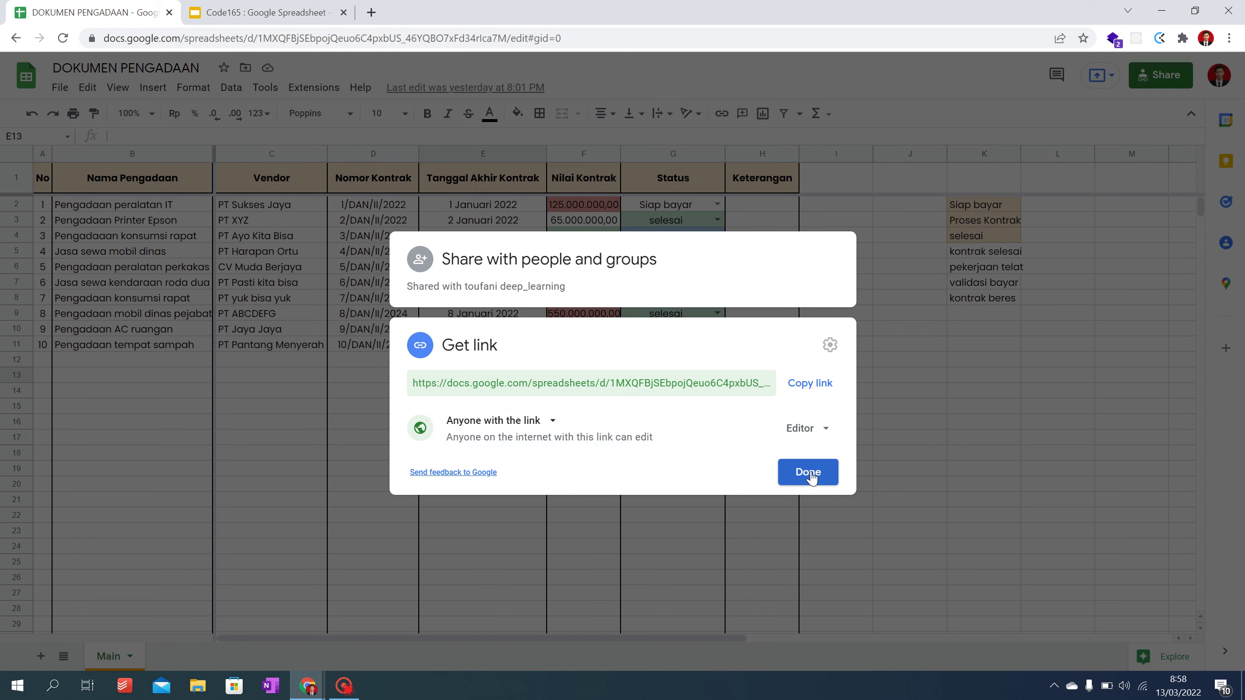
left_click(815, 430)
left_click(815, 467)
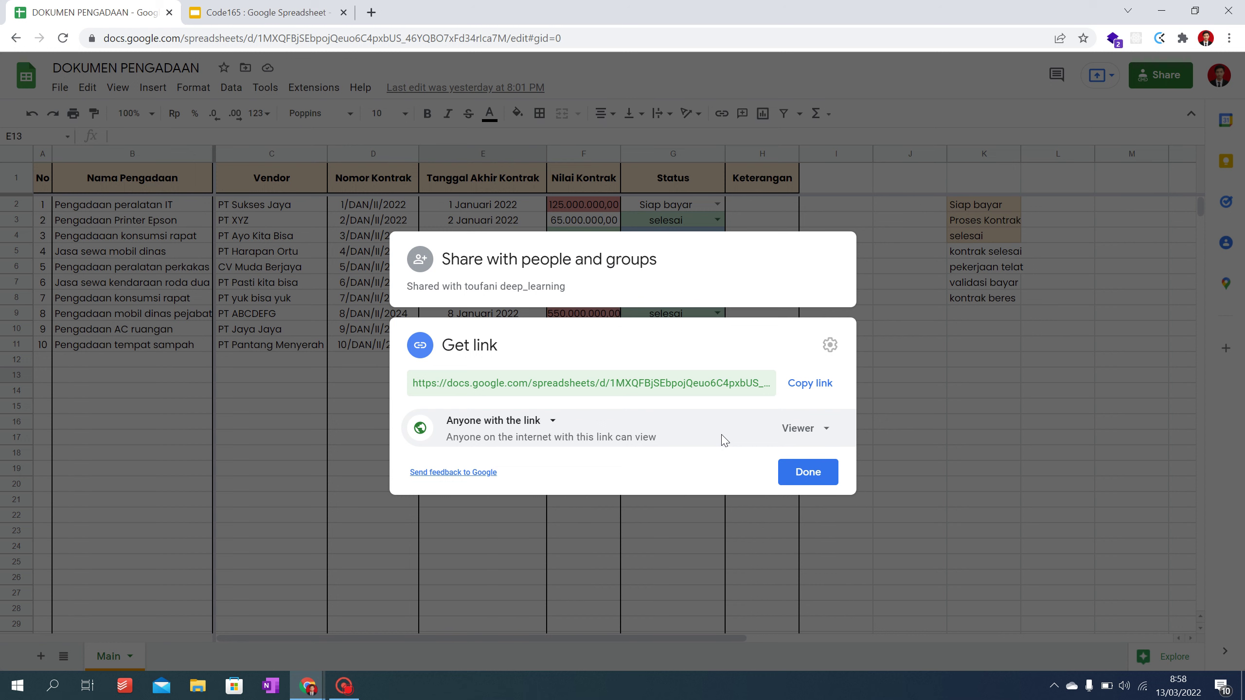
left_click(801, 428)
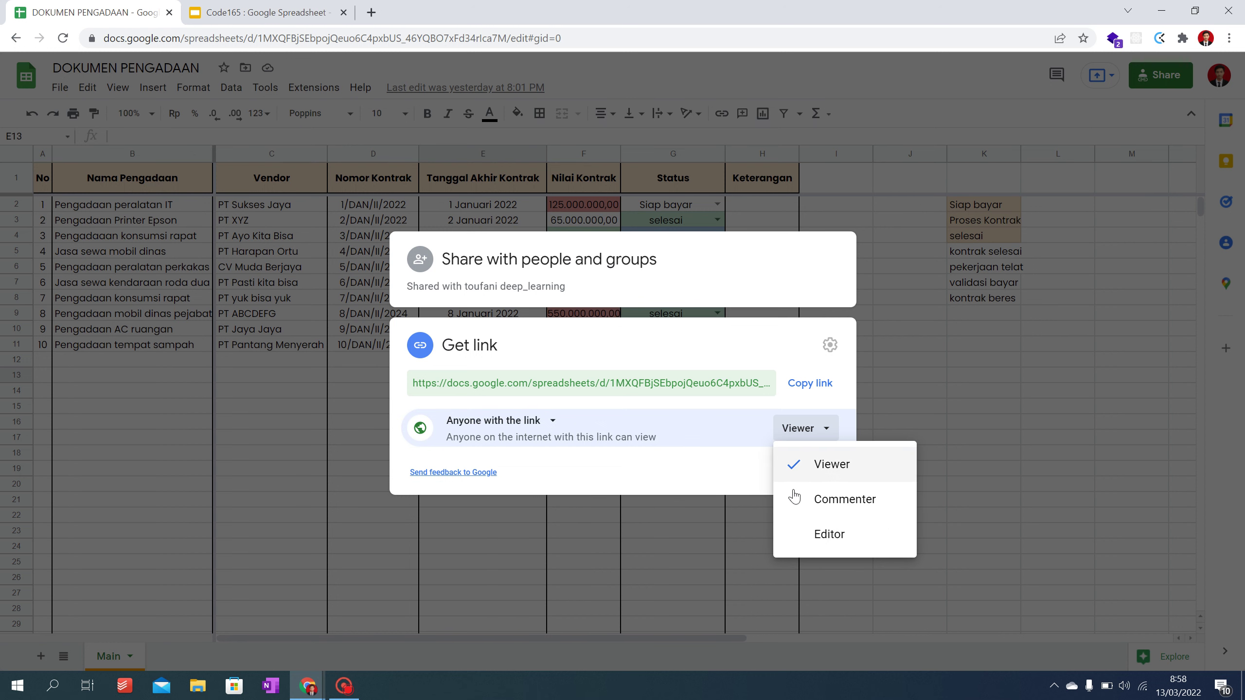
left_click(796, 546)
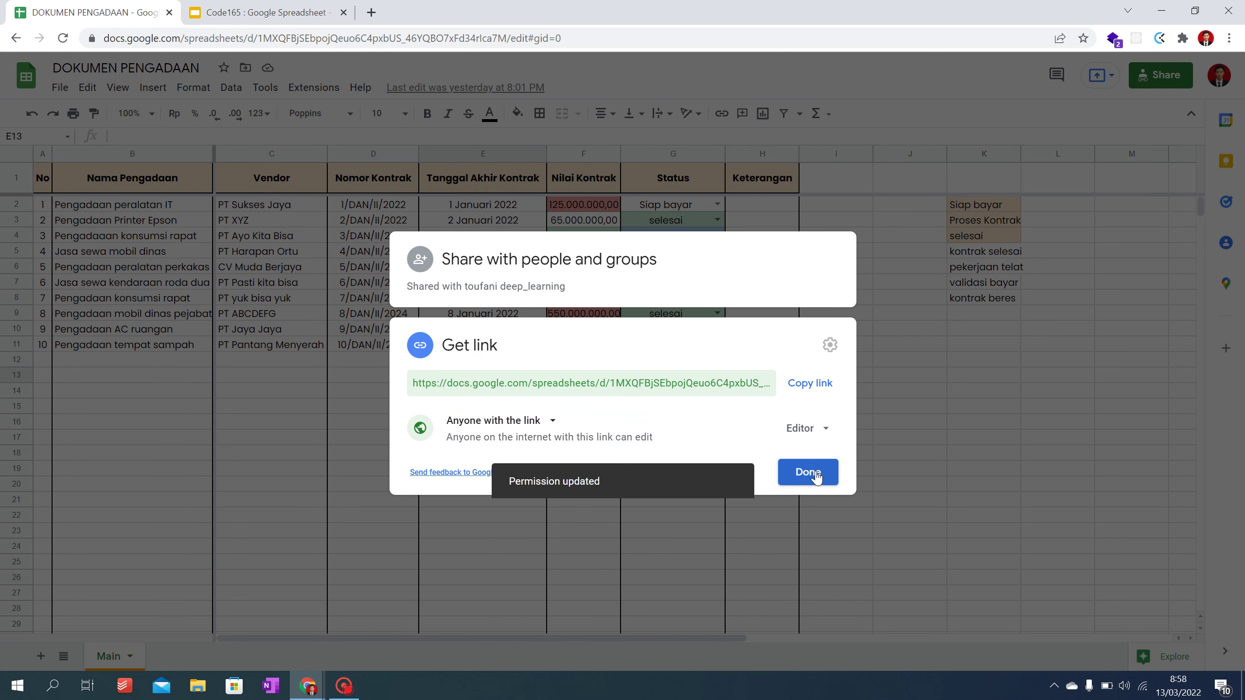
left_click(810, 383)
left_click(808, 472)
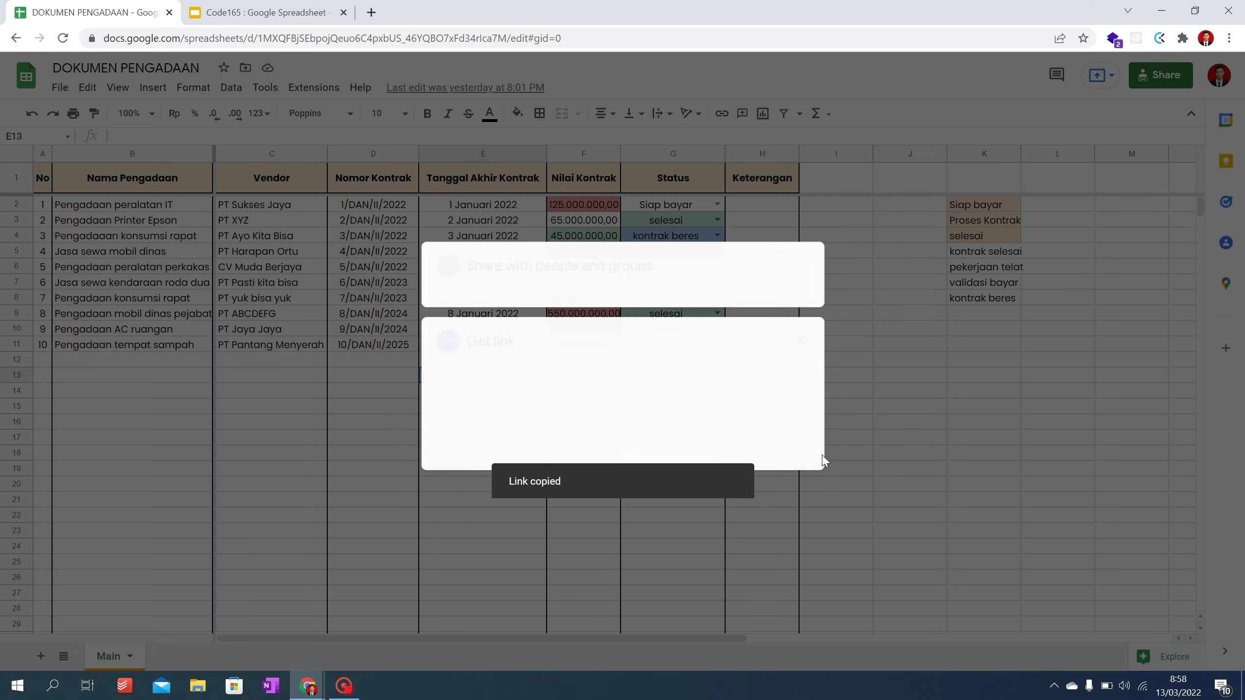
Step: In the reloaded incognito sheet, delete 'Pengadaan tempat sampah' from cell B11, then return to the owner
key("alt+Tab")
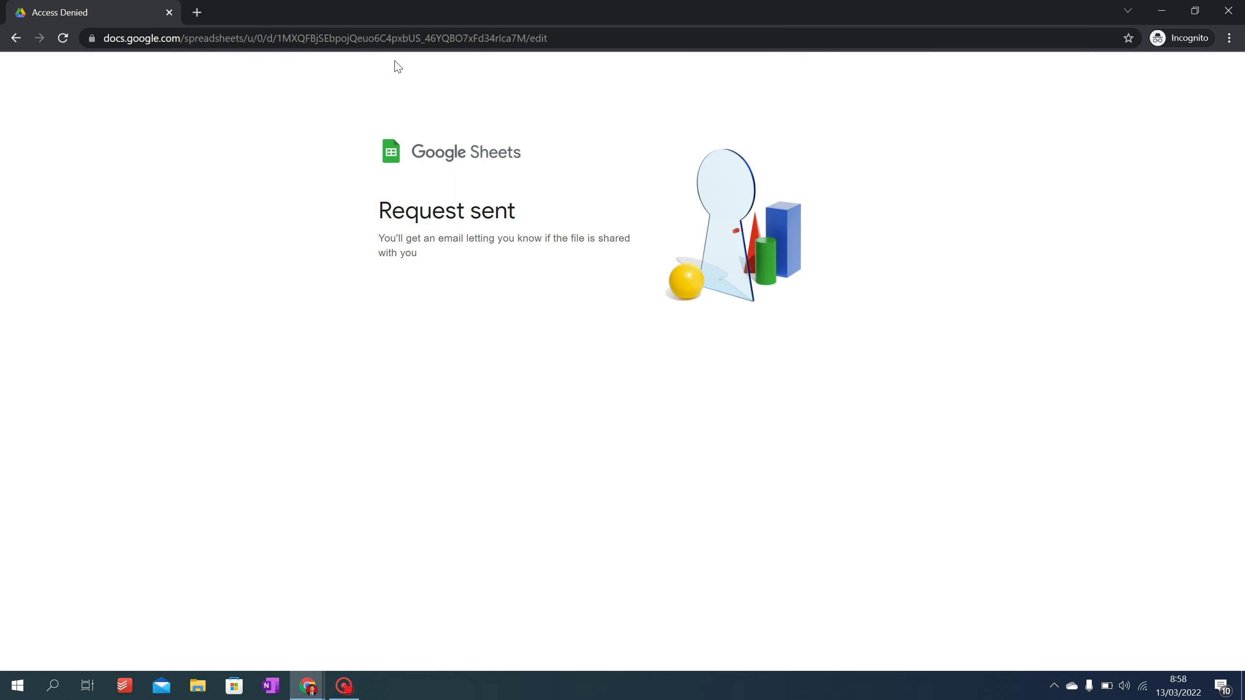
left_click(63, 38)
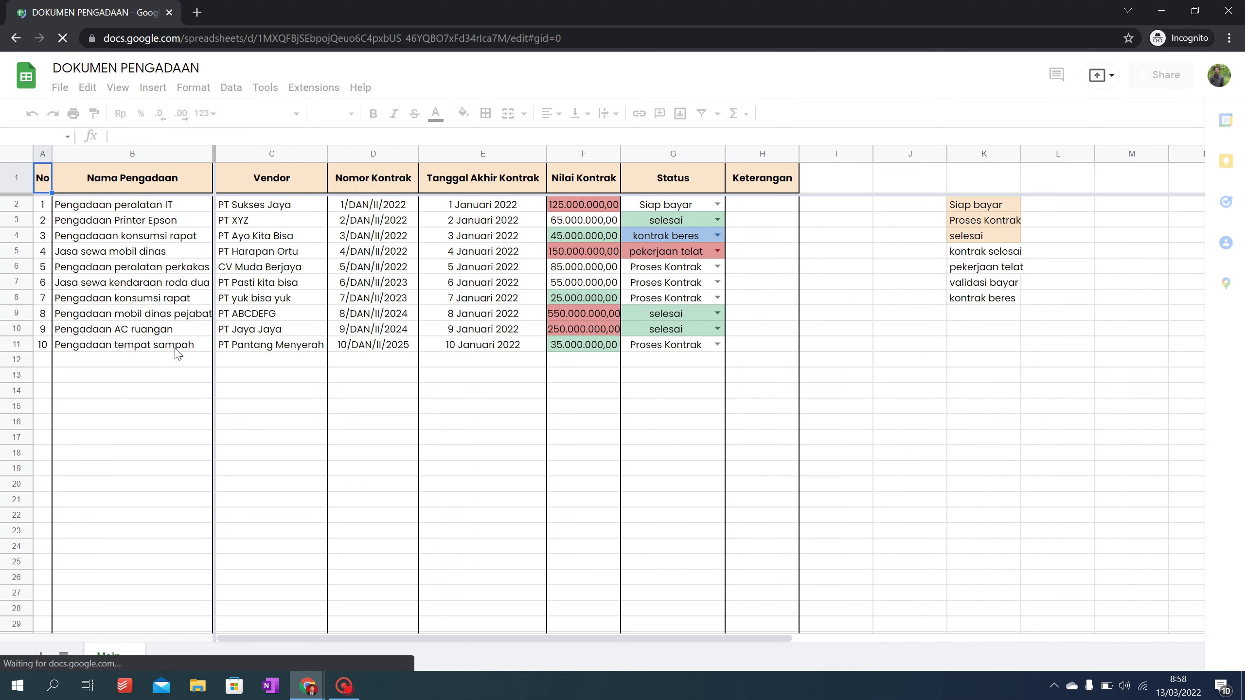
left_click(154, 397)
double_click(176, 346)
triple_click(176, 348)
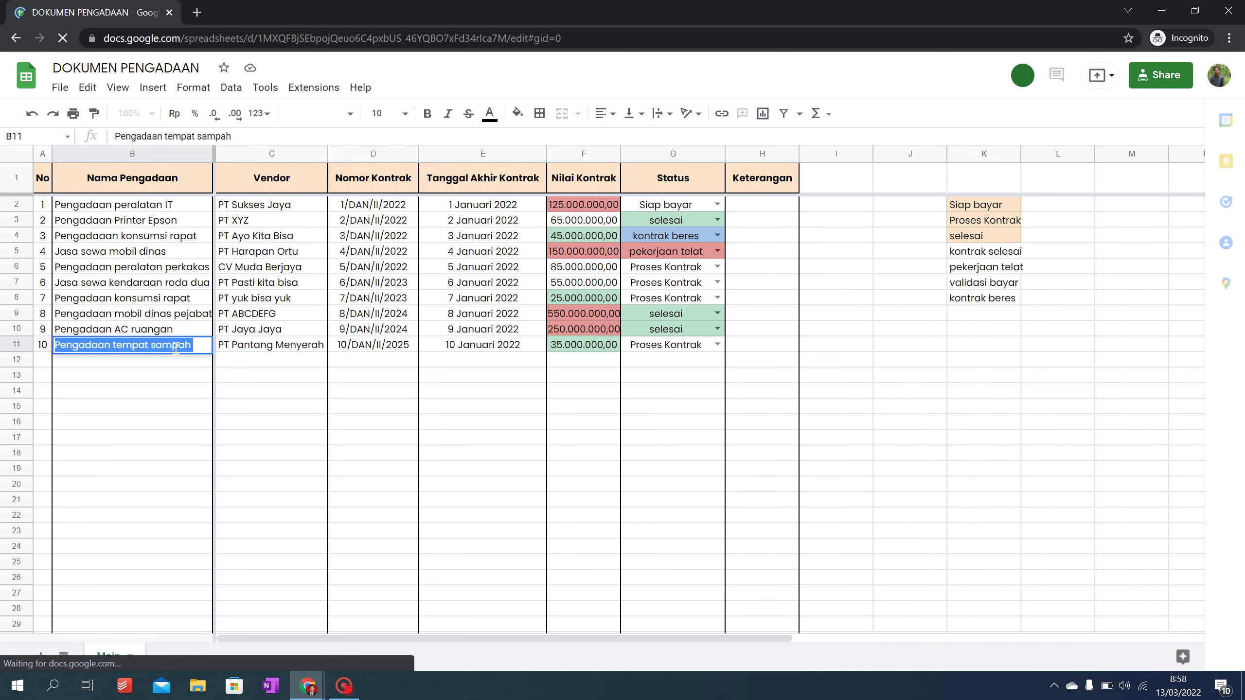
key("Return")
double_click(178, 347)
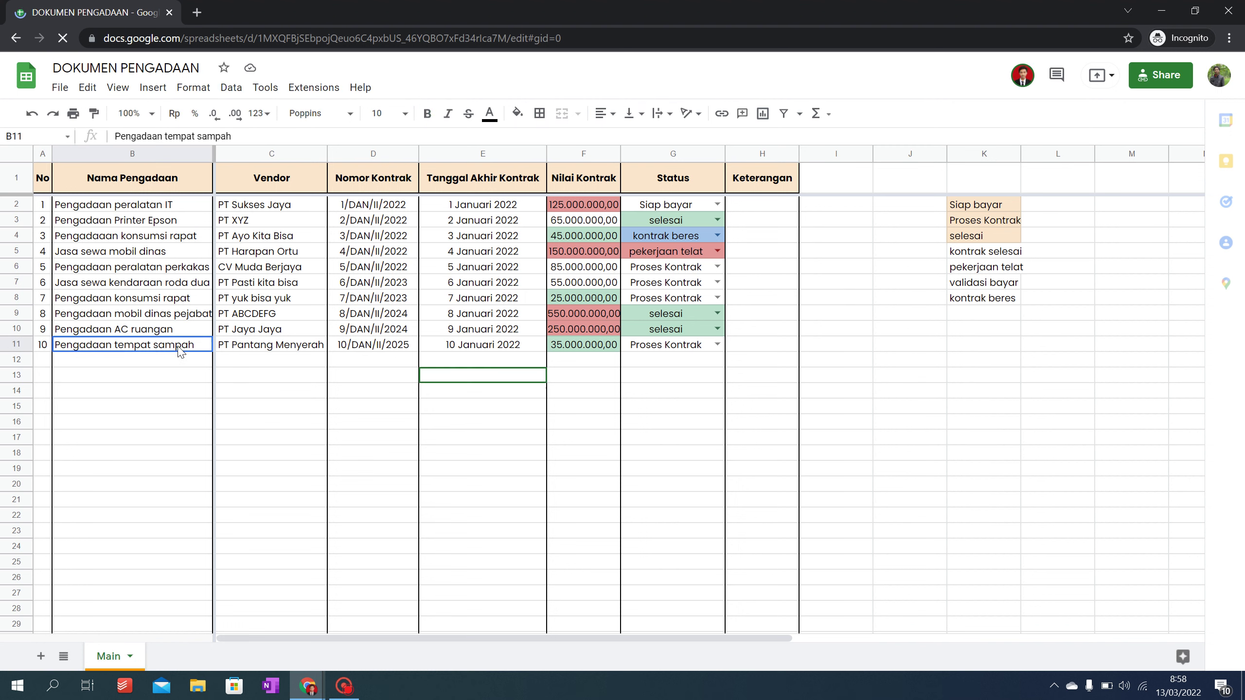
key("ctrl+a")
key("BackSpace")
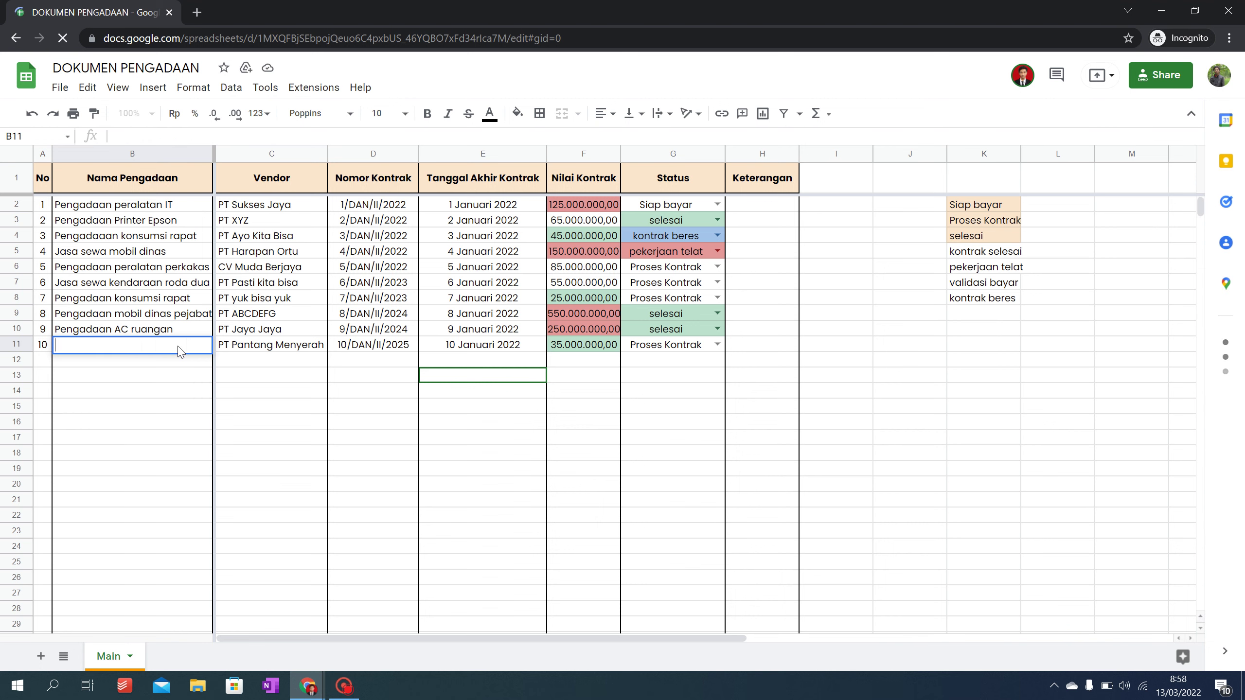
left_click(243, 410)
key("alt+Tab")
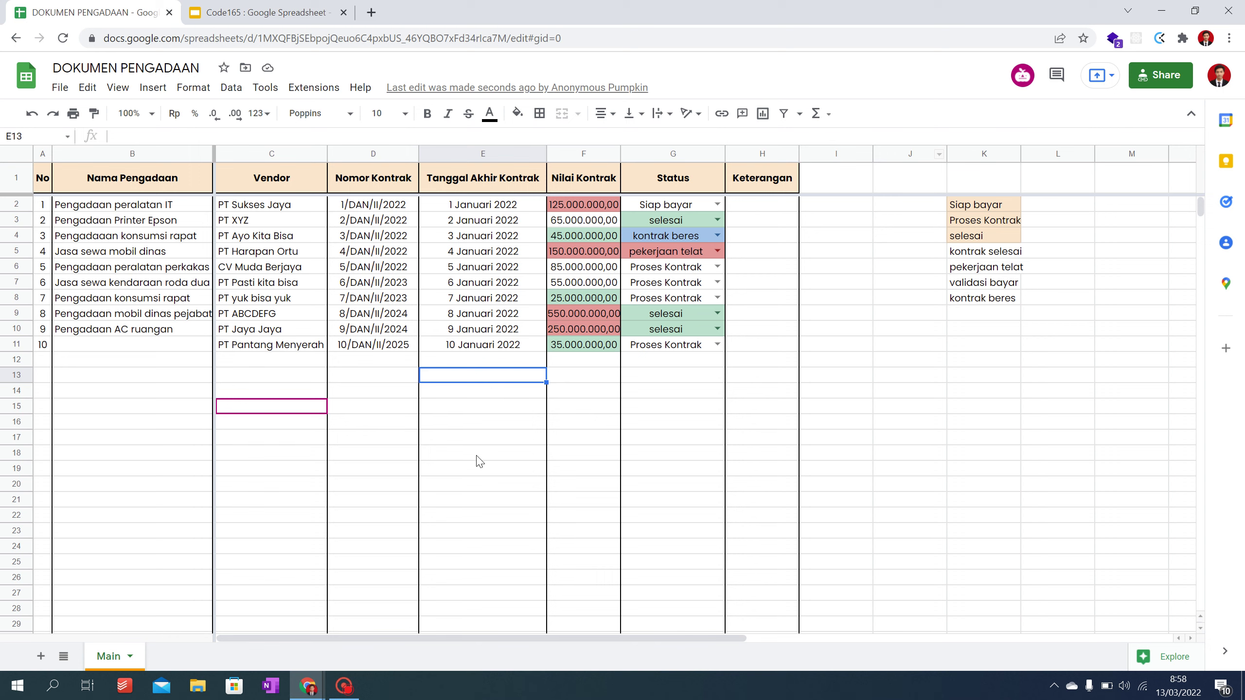
Step: Undo the B11 deletion in the incognito window and confirm 'Pengadaan tempat sampah' reappears for the owner
left_click(166, 413)
key("alt+Tab")
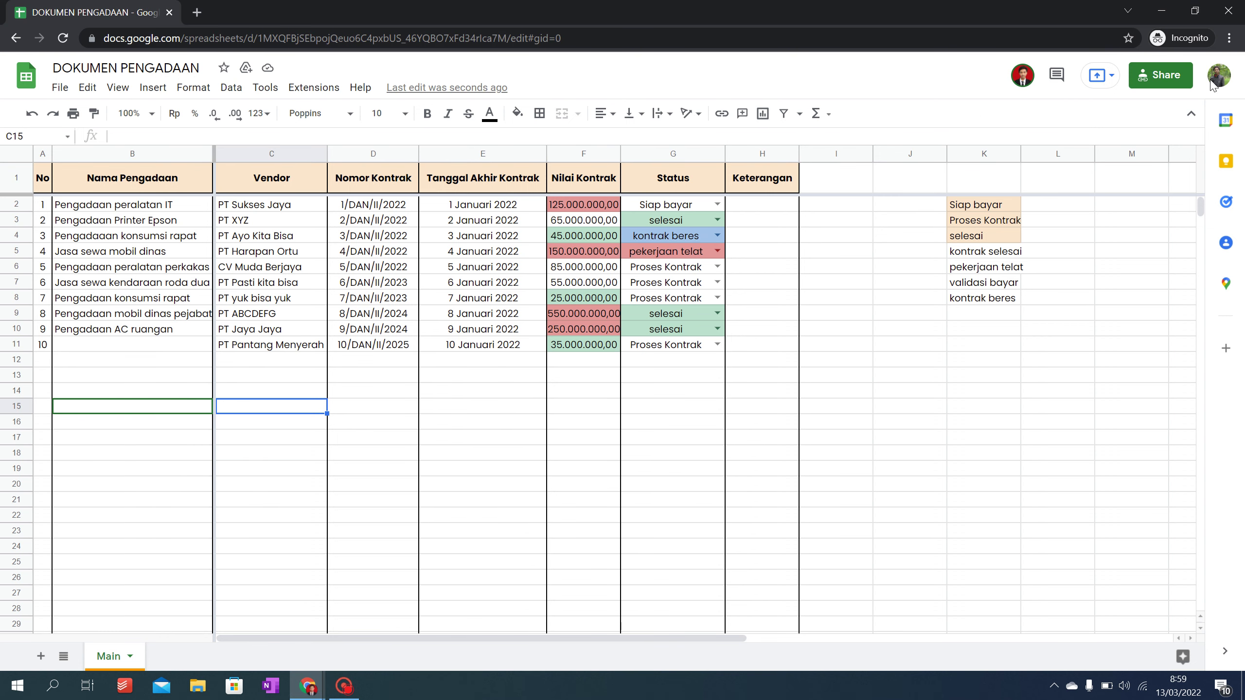
key("ctrl+z")
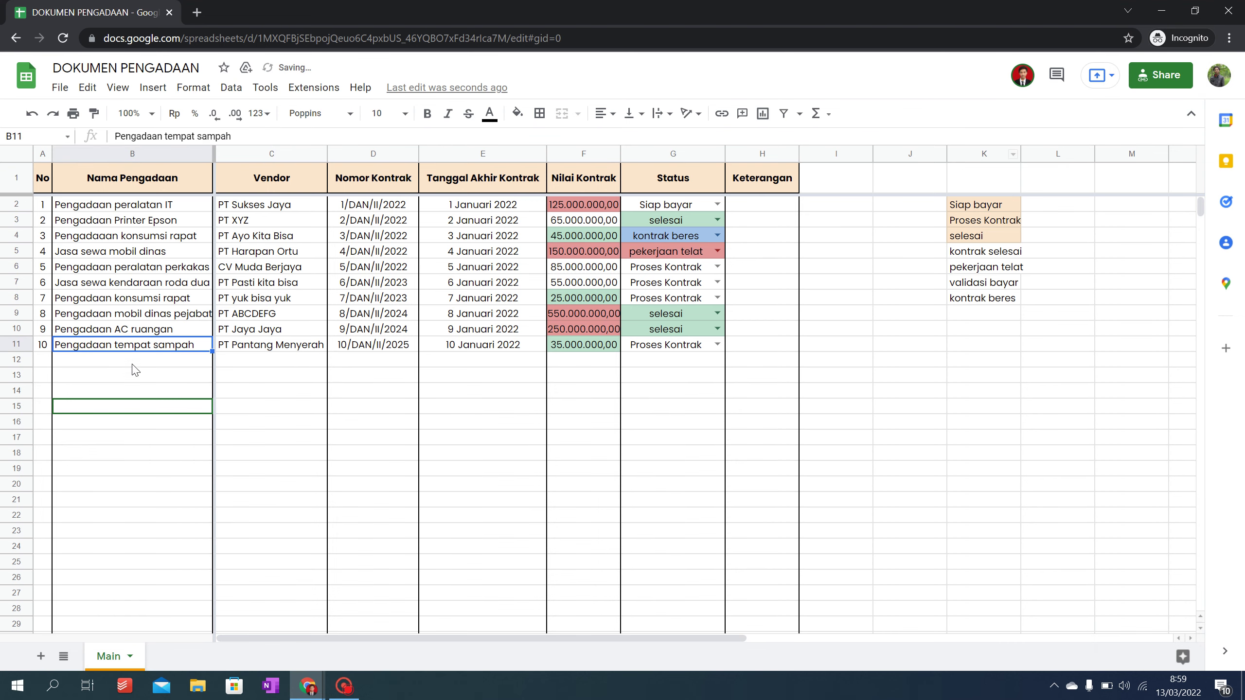
key("alt+Tab")
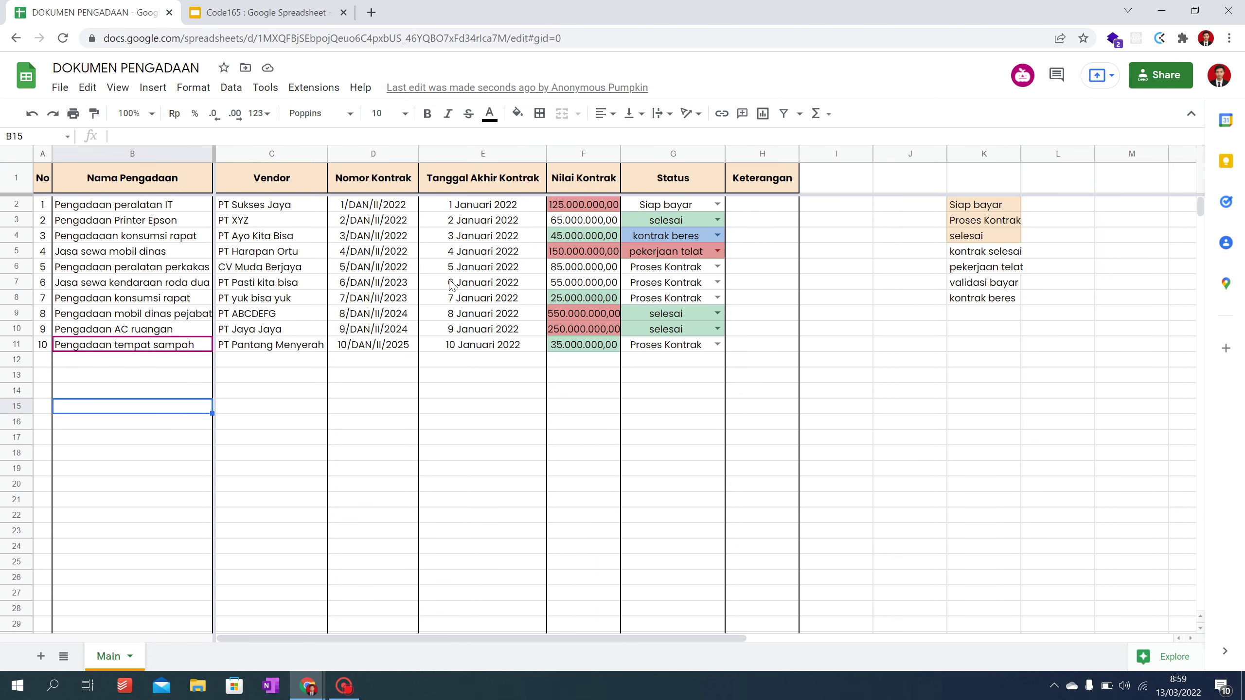
key("alt+Tab")
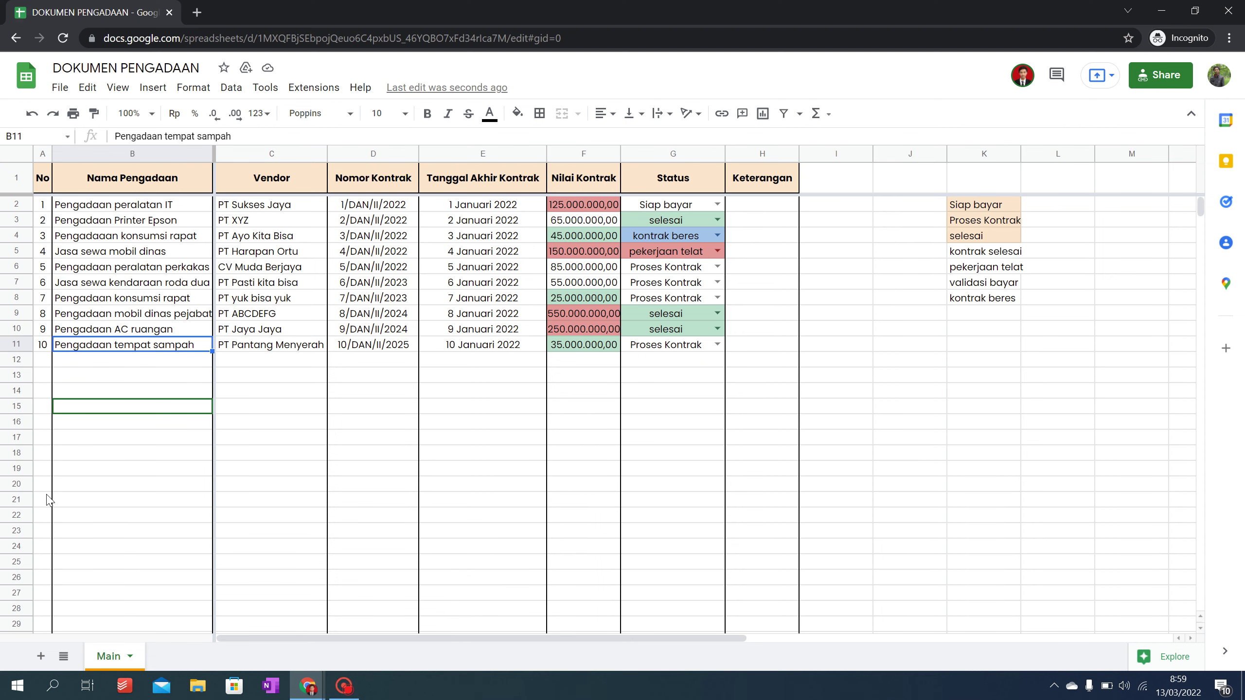
left_click(128, 363)
key("alt+Tab")
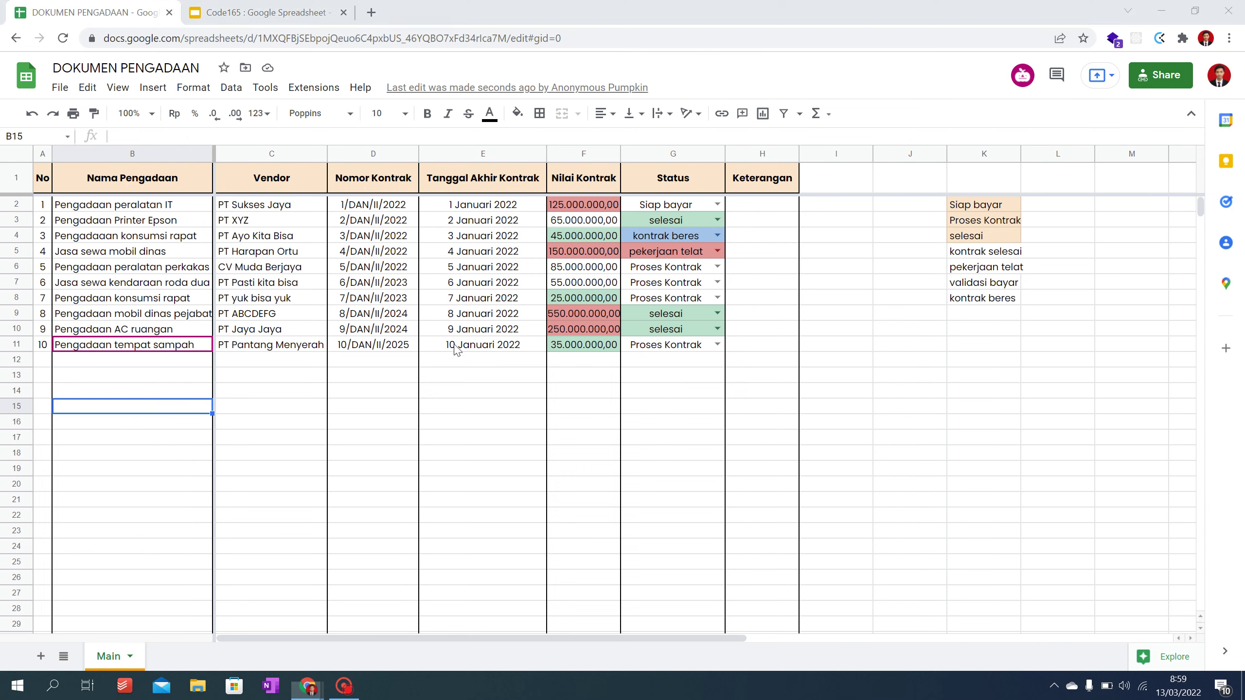